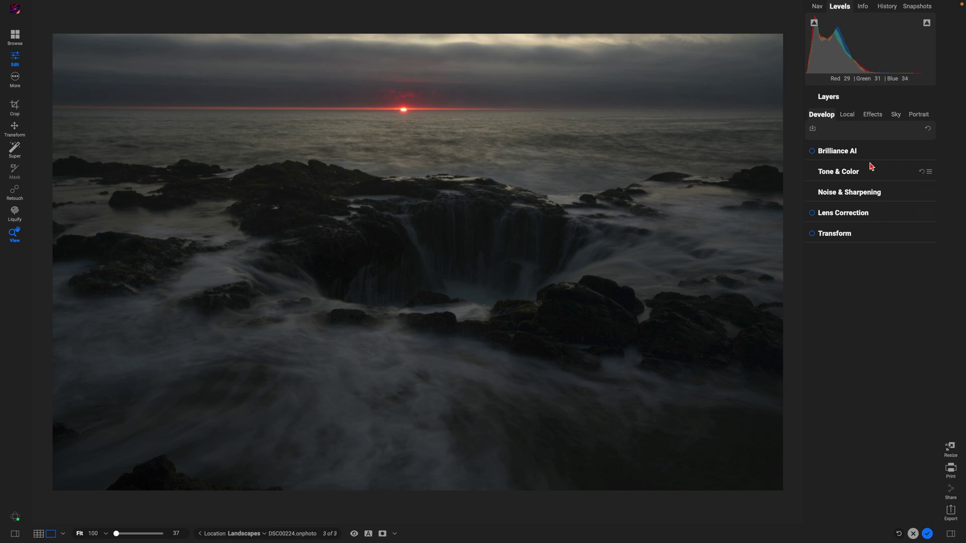
Turn on Brilliance AI and raise the Sky regional adjustment from 25 to 44.
left_click(813, 151)
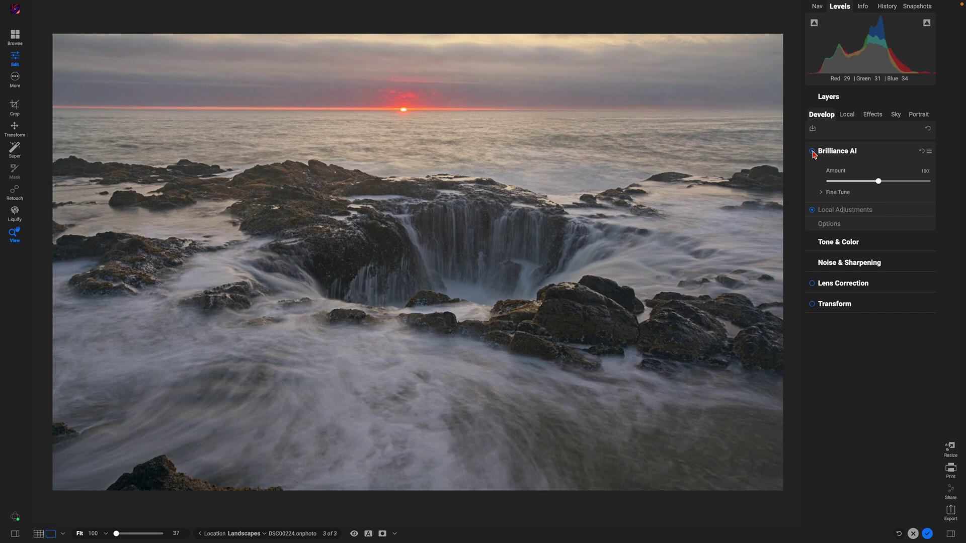
left_click(870, 210)
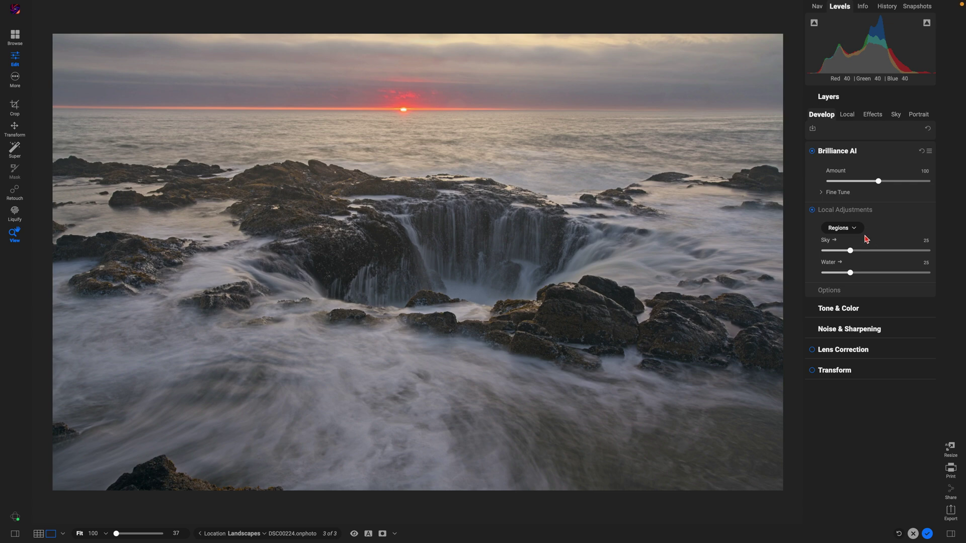
left_click_drag(851, 253, 871, 258)
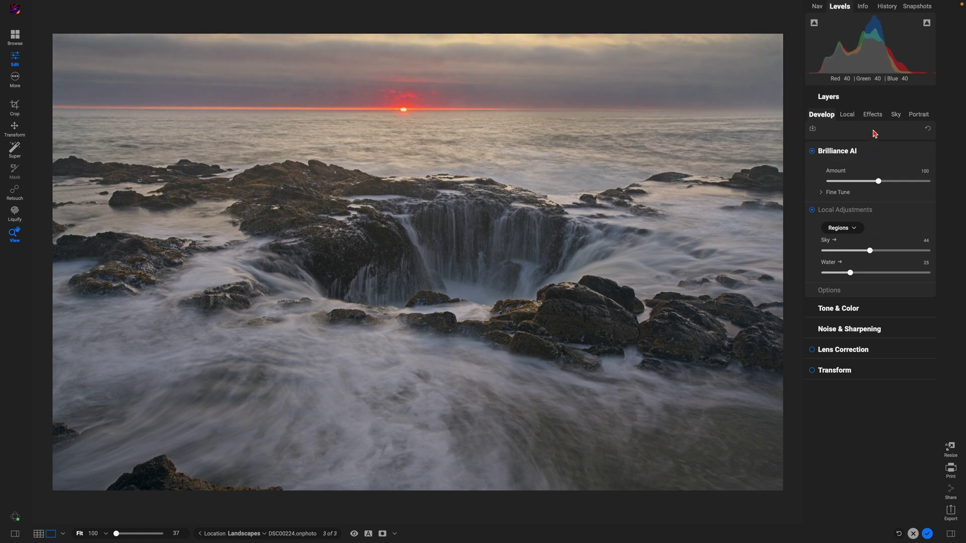
Add a Glow filter with the Darker style (Amount 50, Overlay Strong) to the seascape.
left_click(872, 115)
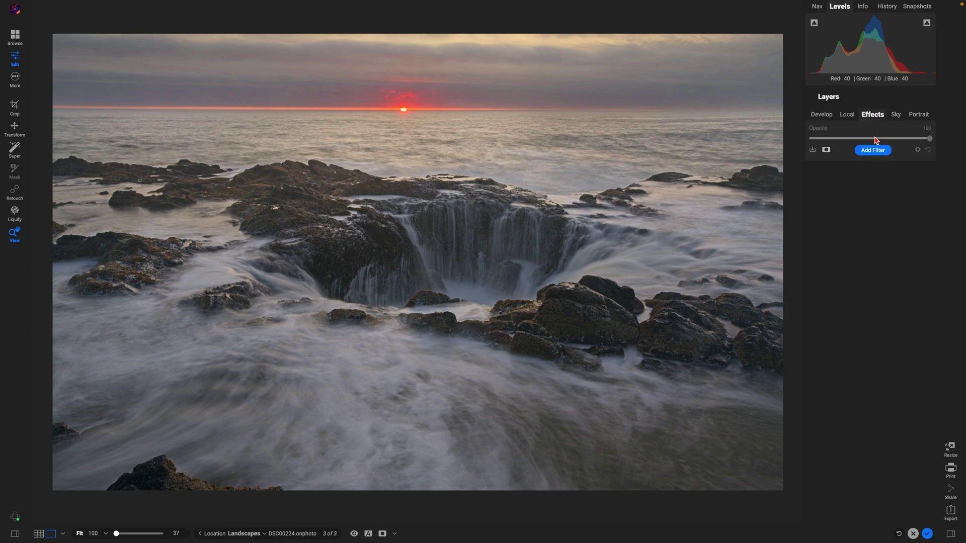
left_click(875, 152)
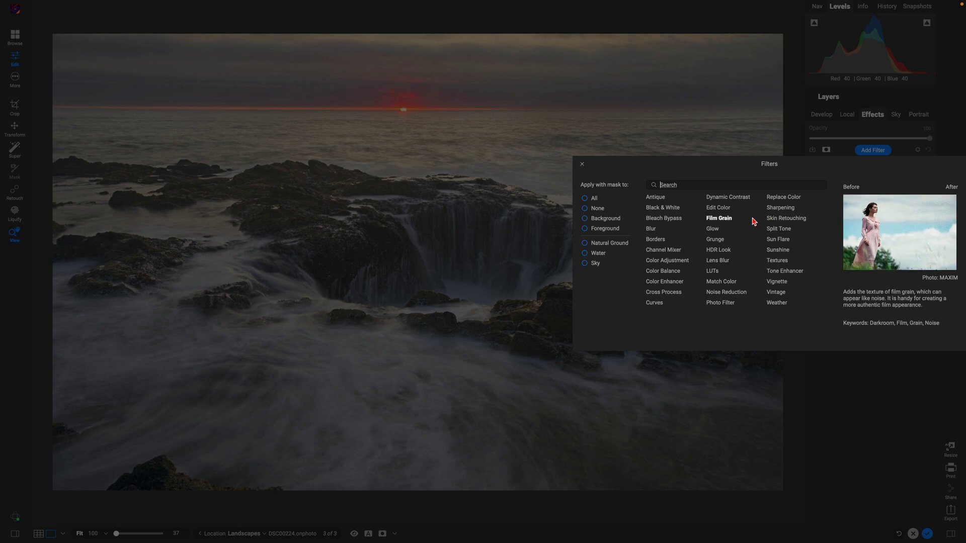
left_click(717, 229)
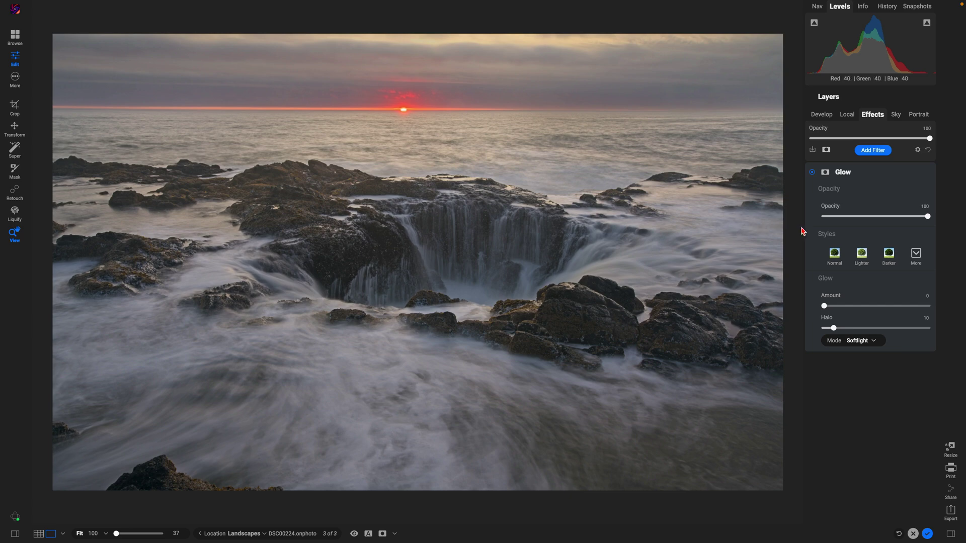
left_click(888, 254)
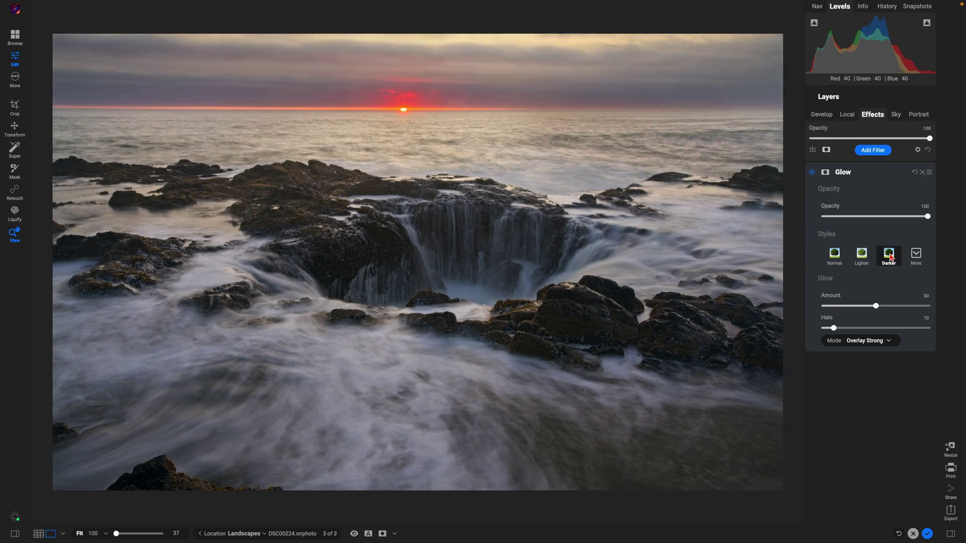
Add a Big Softy vignette at 50 opacity and compare with the preview toggled.
left_click(878, 154)
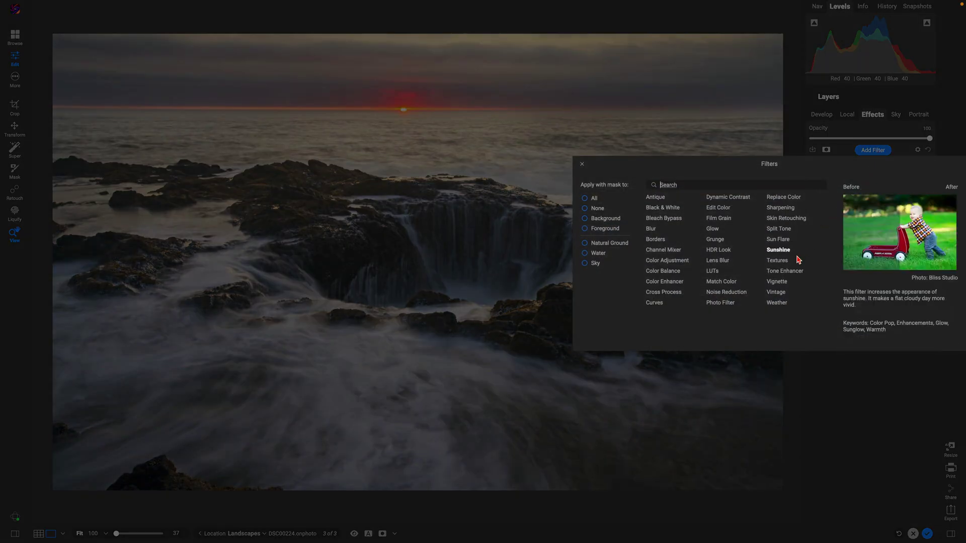
left_click(779, 281)
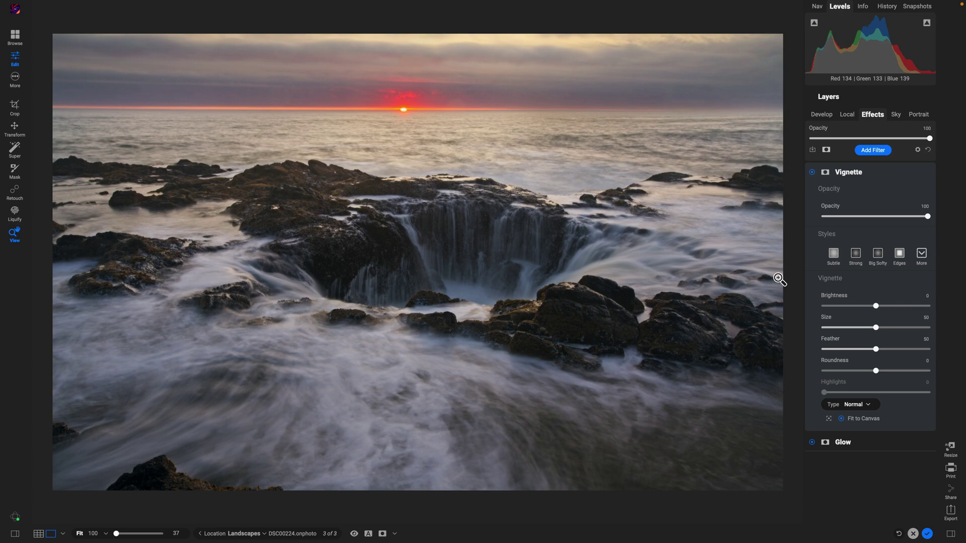
left_click(877, 254)
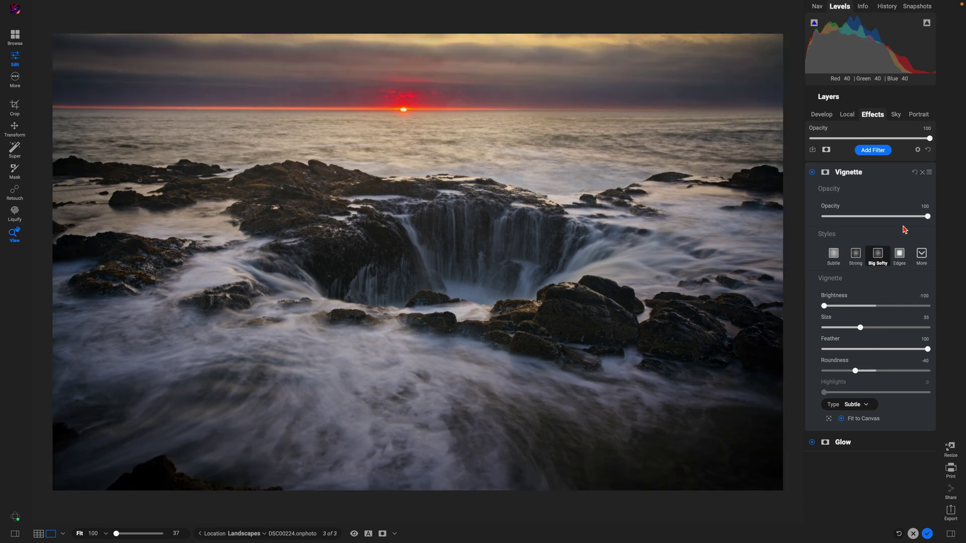
left_click_drag(928, 217, 876, 217)
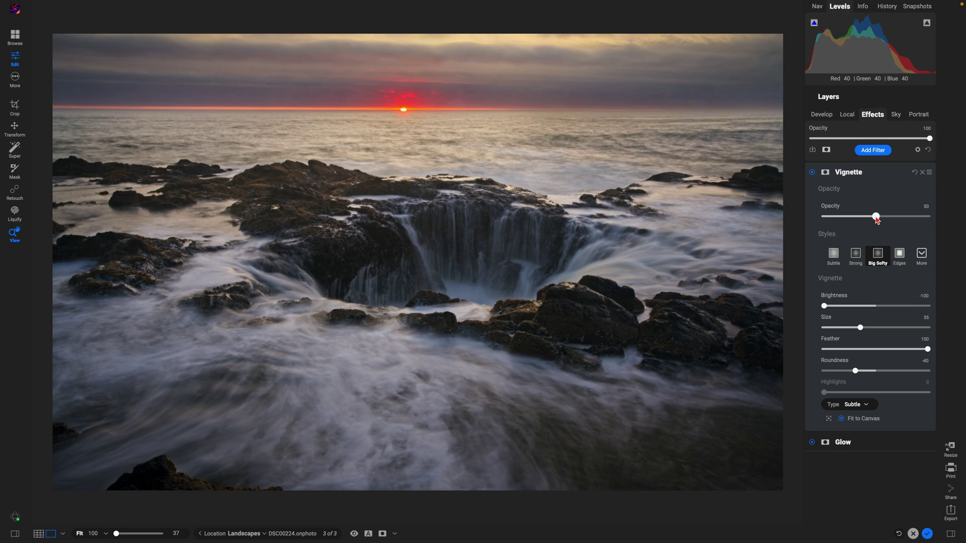
key("ctrl+p")
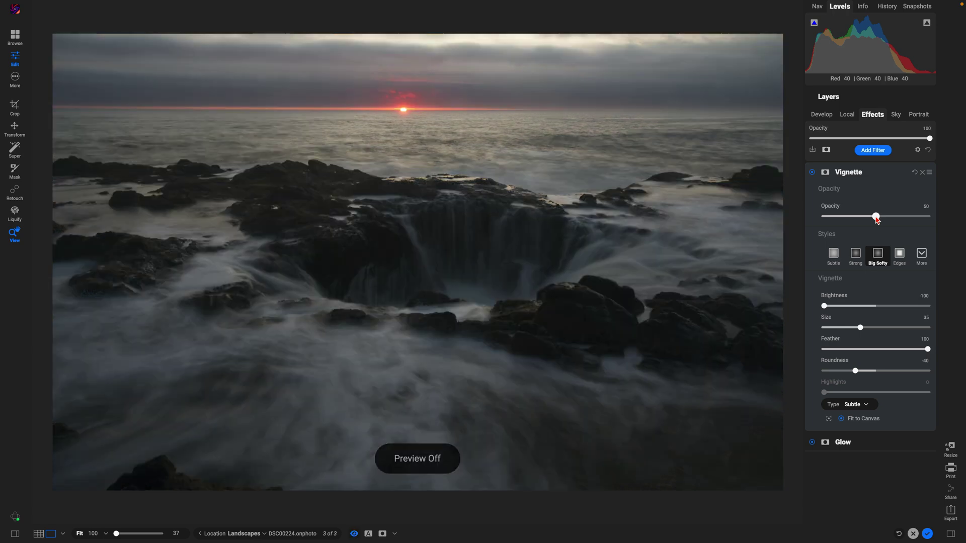
key("ctrl+p")
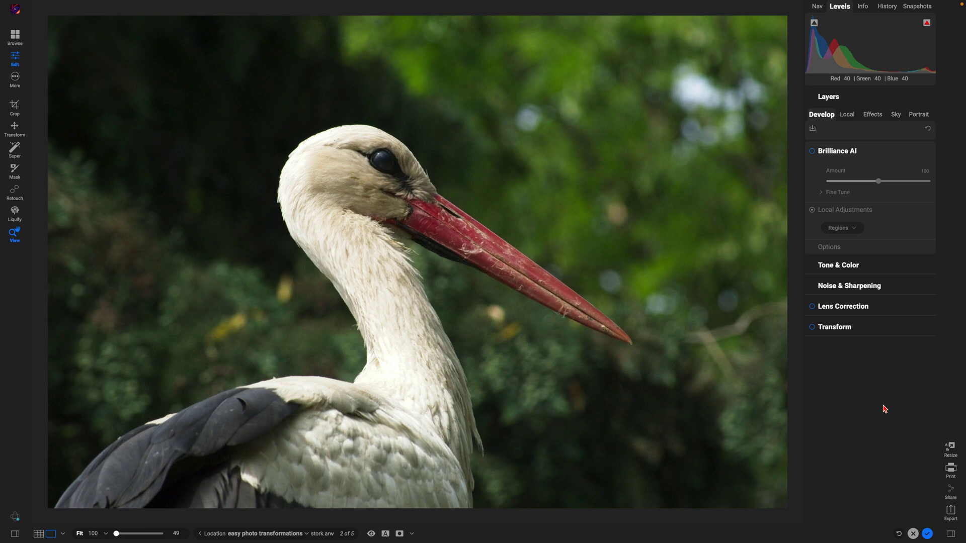
Check the stork.arw metadata in the Info tab, then return to the Levels tab.
left_click(863, 7)
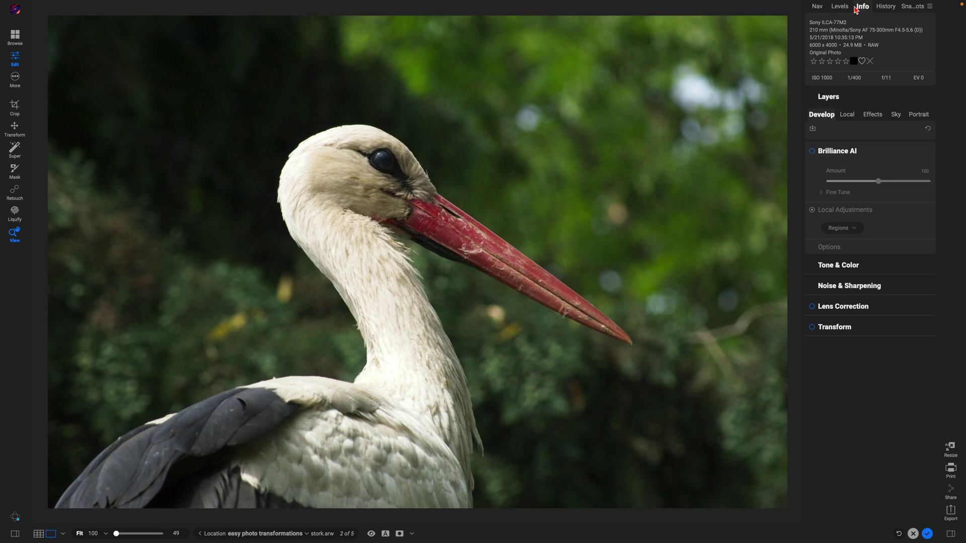
left_click(841, 7)
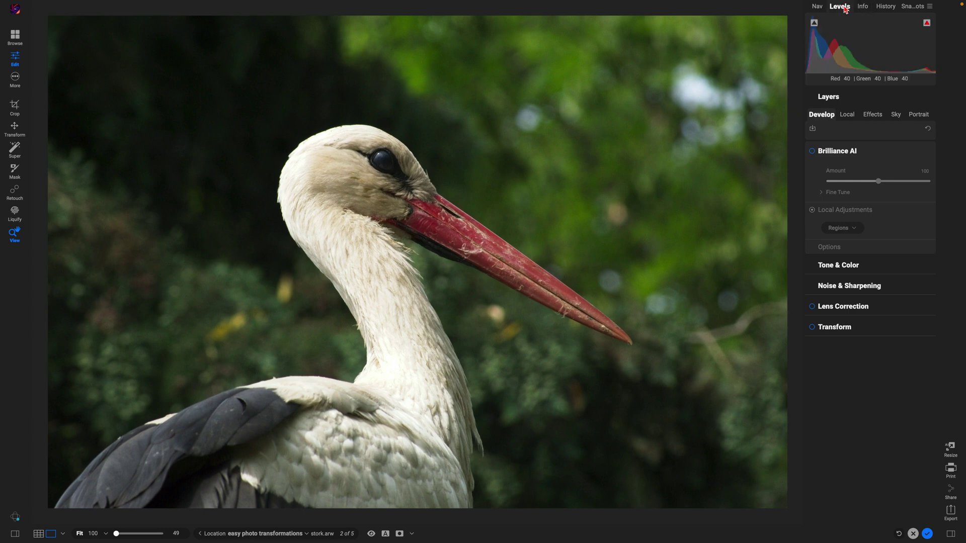
Preview NoNoise AI (Luminance 100, Color 100) in split view across the stork's head.
left_click(895, 286)
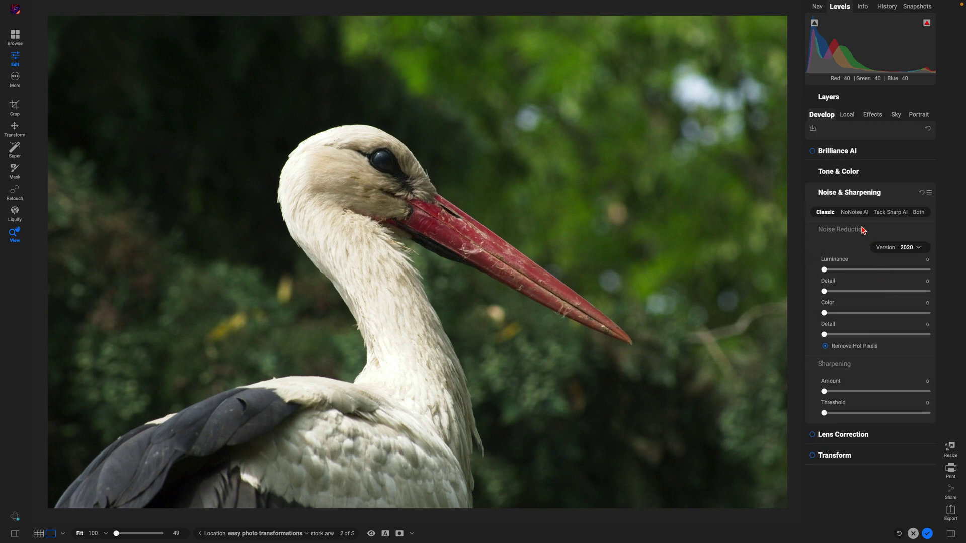
left_click(856, 213)
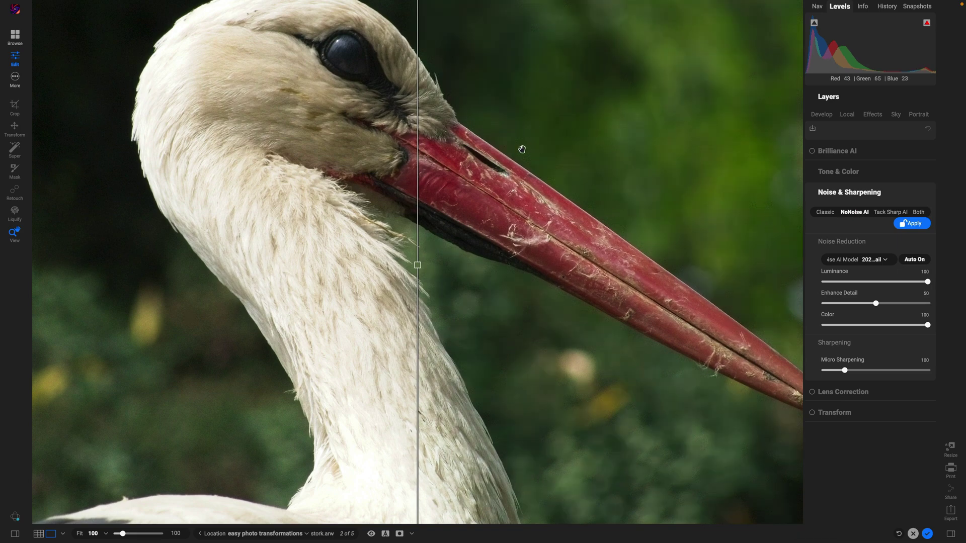
left_click_drag(520, 149, 524, 319)
left_click_drag(514, 207, 514, 288)
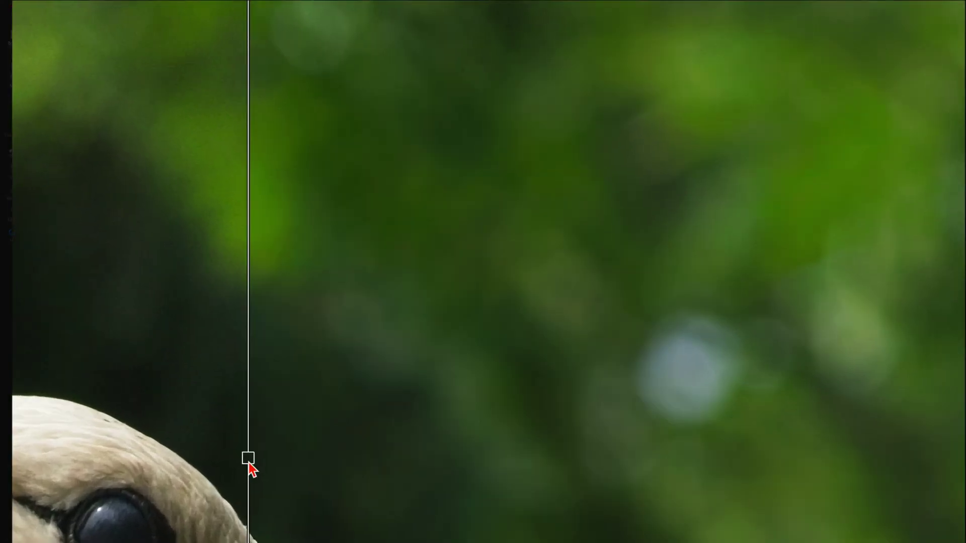
left_click_drag(249, 464, 845, 518)
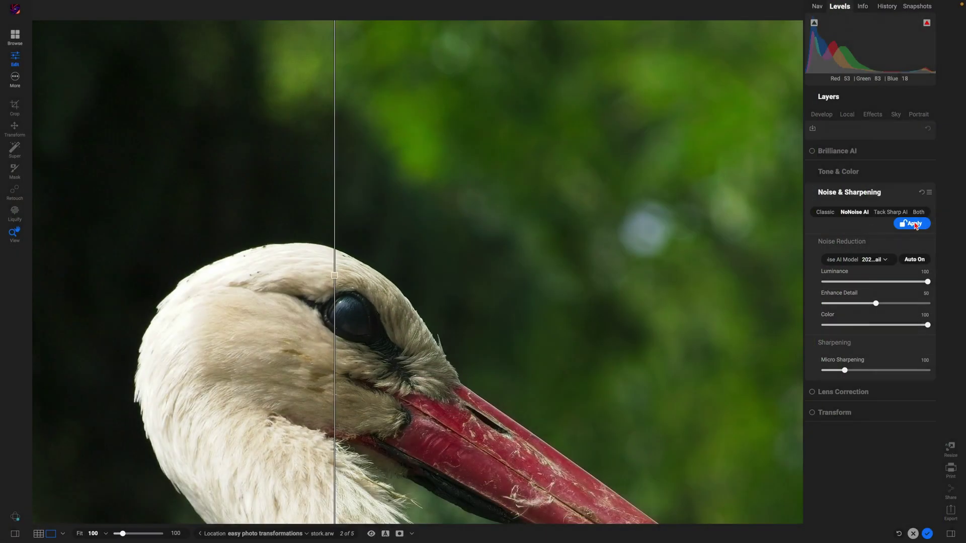
Apply NoNoise AI to the stork and enable Brilliance AI at Amount 100.
left_click(915, 225)
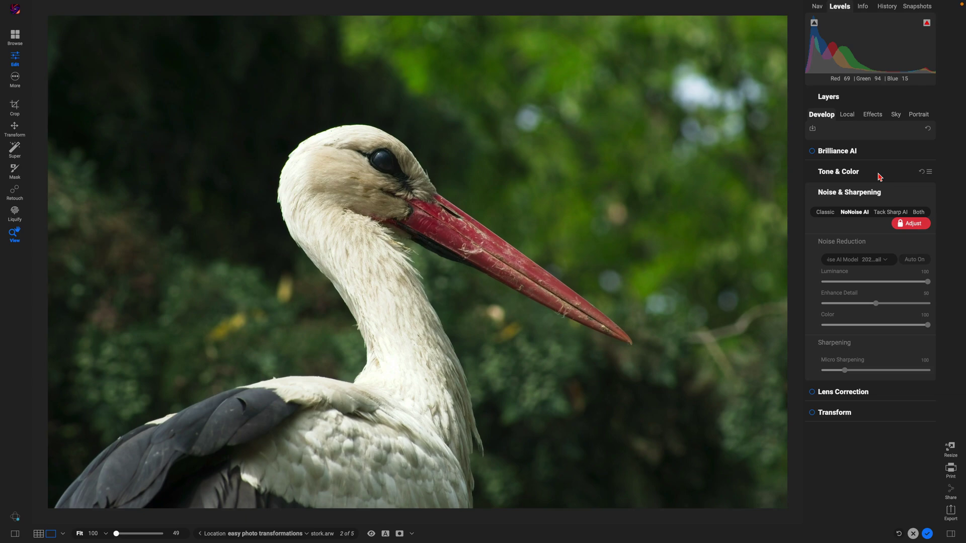
left_click(813, 152)
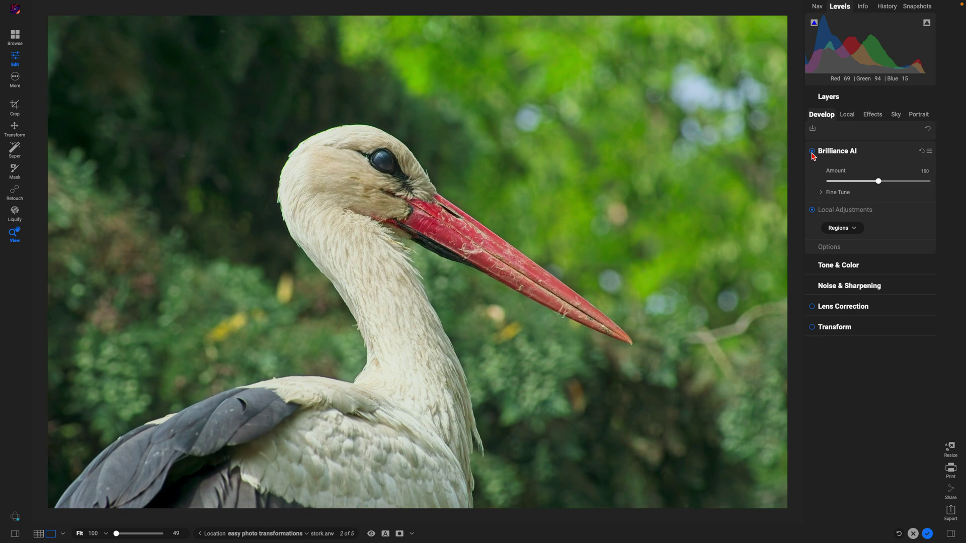
Super Select the stork and apply Dynamic Contrast Texture Enhancer (Small 60, Medium 10, Large 0).
key("s")
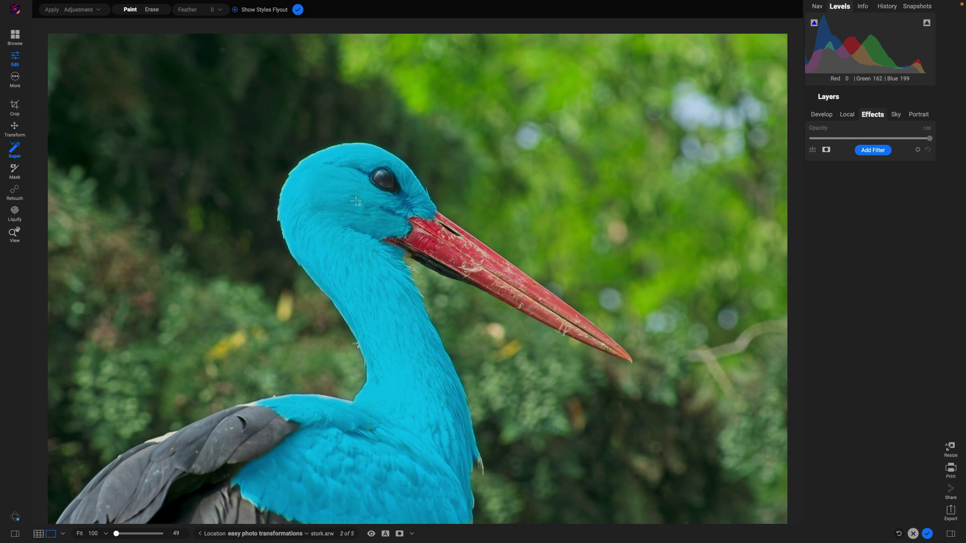
left_click_drag(126, 130, 643, 530)
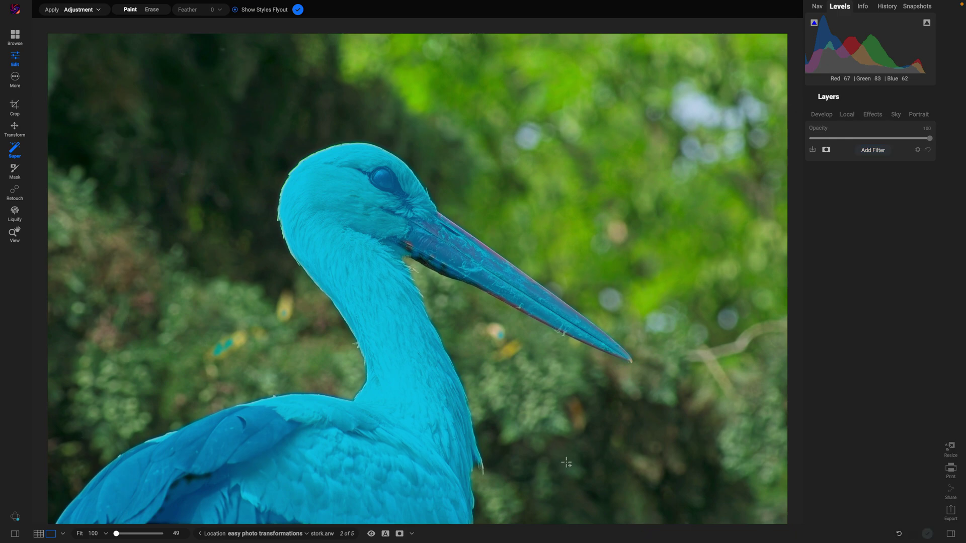
left_click(327, 247)
mouse_move(359, 129)
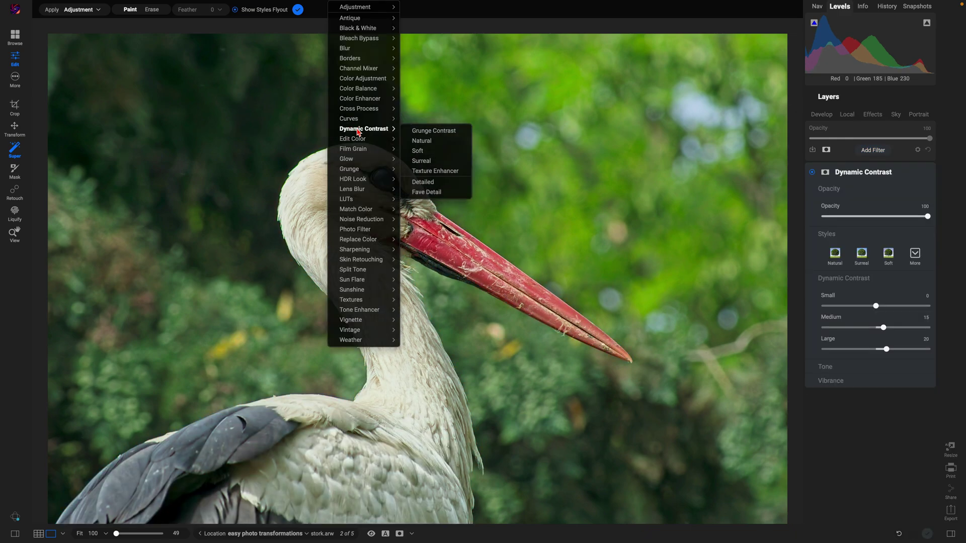
left_click(426, 171)
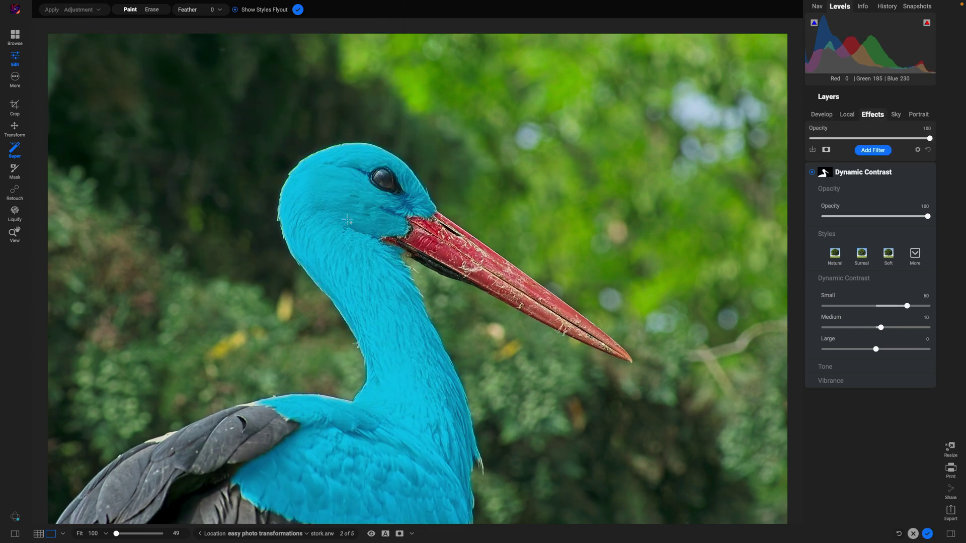
key("z")
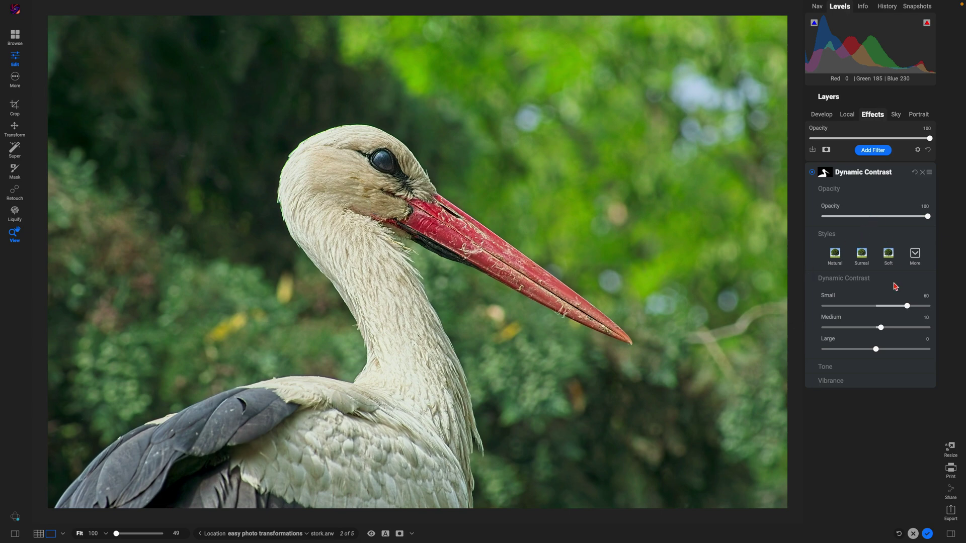
Set Dynamic Contrast opacity to 64, comparing it on and off, then open the Filters browser.
left_click(813, 173)
left_click(813, 173)
mouse_move(928, 217)
left_mouse_down()
mouse_move(824, 220)
mouse_move(930, 231)
left_mouse_up()
left_click_drag(928, 218, 890, 220)
left_click(813, 173)
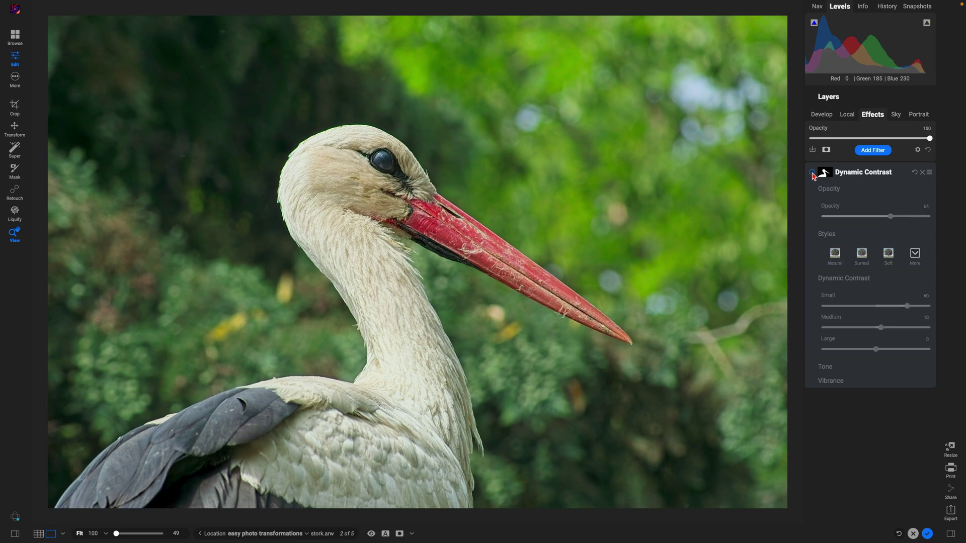
left_click(813, 173)
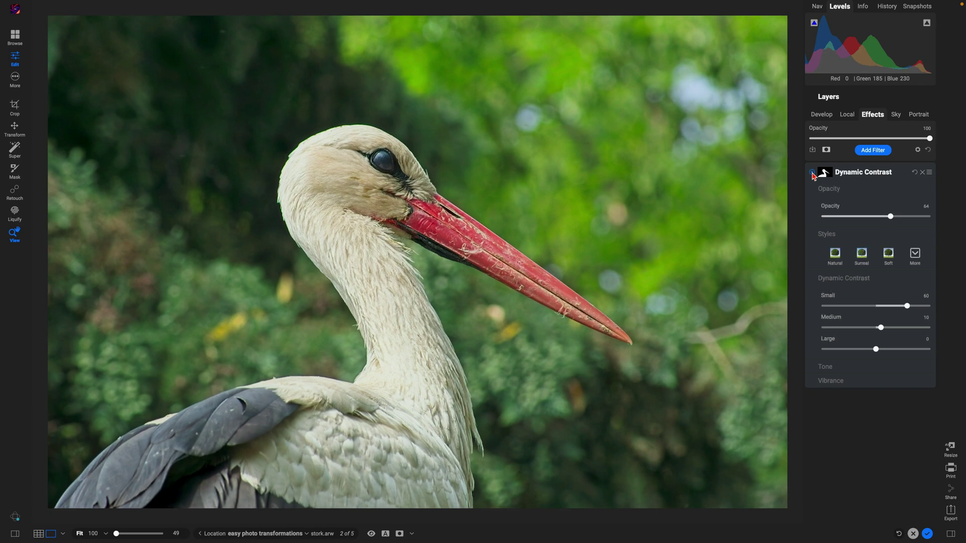
left_click(813, 174)
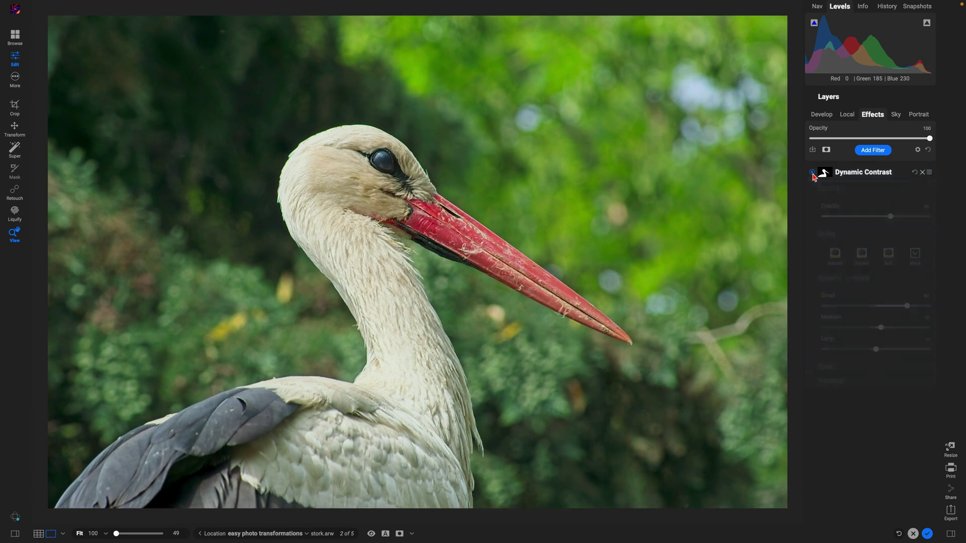
left_click(873, 151)
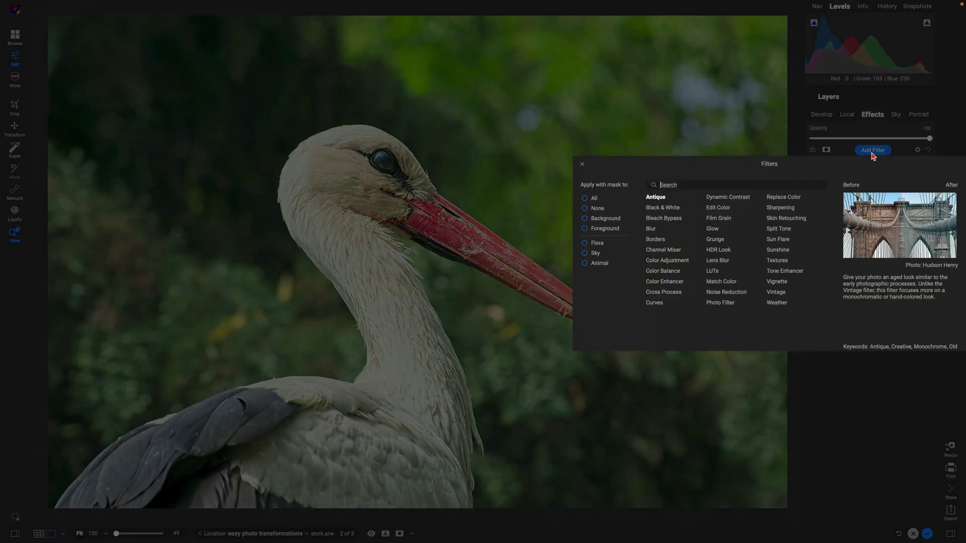
Add a White Square Borders filter and compare the edited and original previews.
left_click(656, 240)
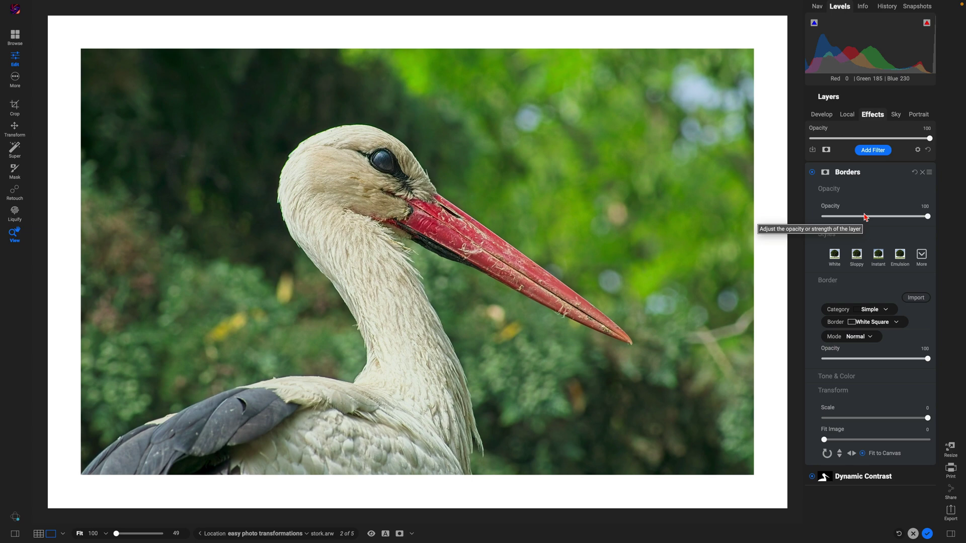
key("ctrl+p")
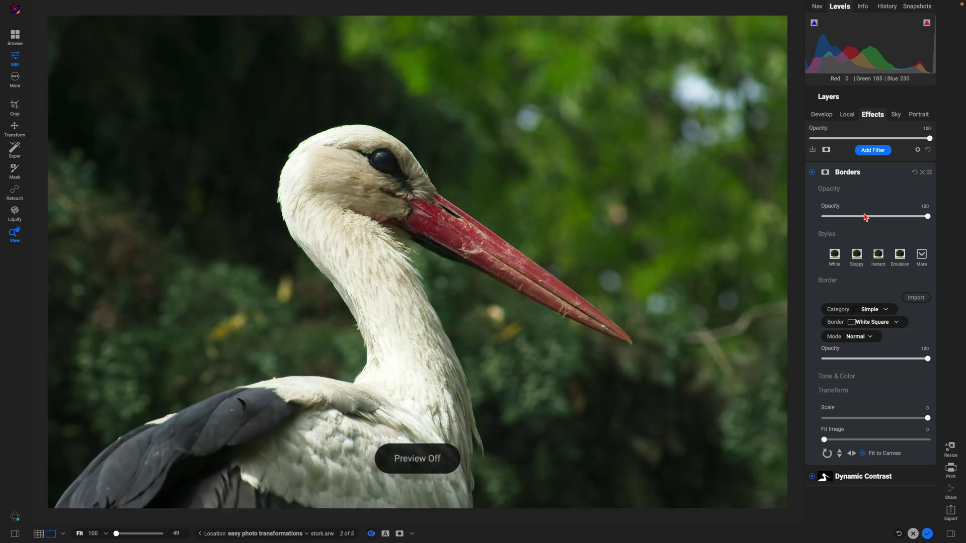
key("ctrl+p")
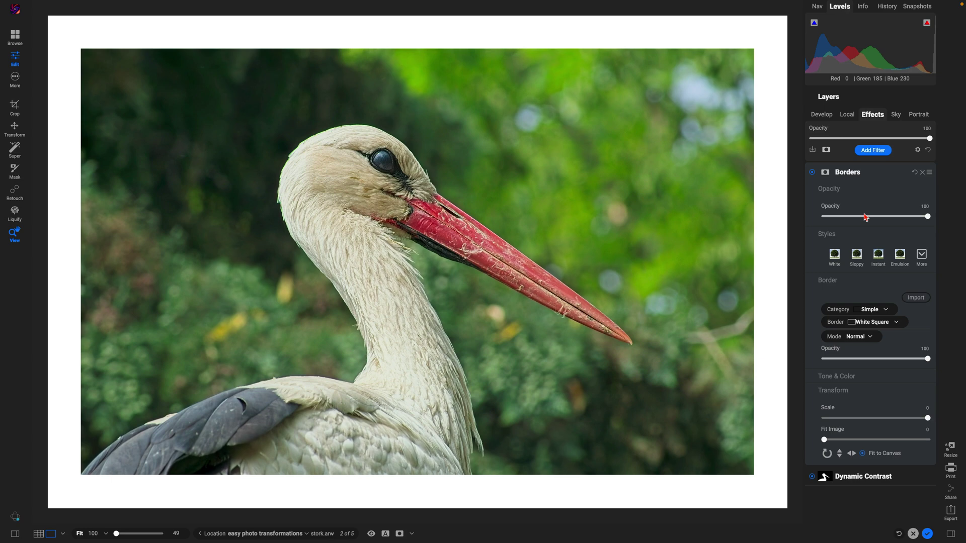
key("ctrl+p")
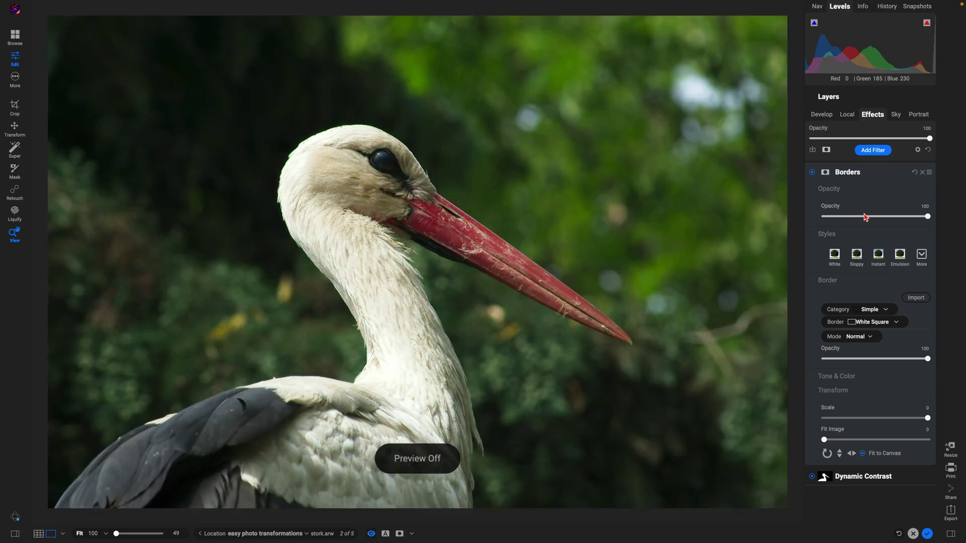
key("ctrl+p")
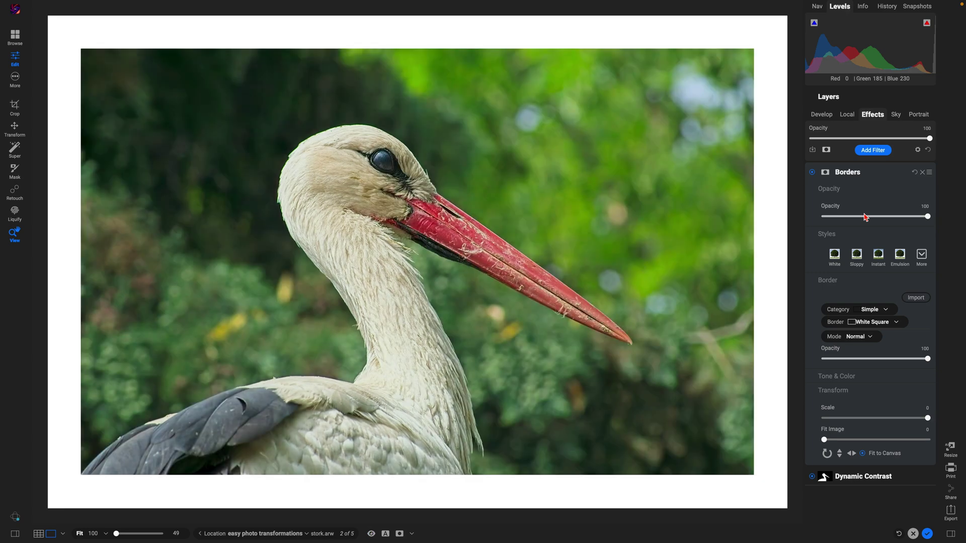